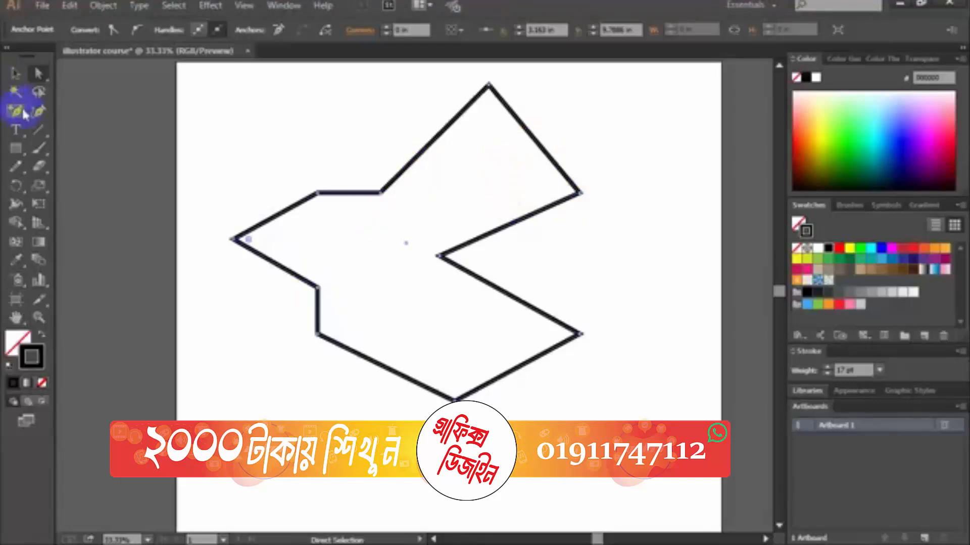
# Reduce the polygon to a plain rectangle by deleting its peak, notch, side tip, bottom tip and leftover edge anchor points
pyautogui.moveTo(19, 116); pyautogui.dragTo(78, 151)
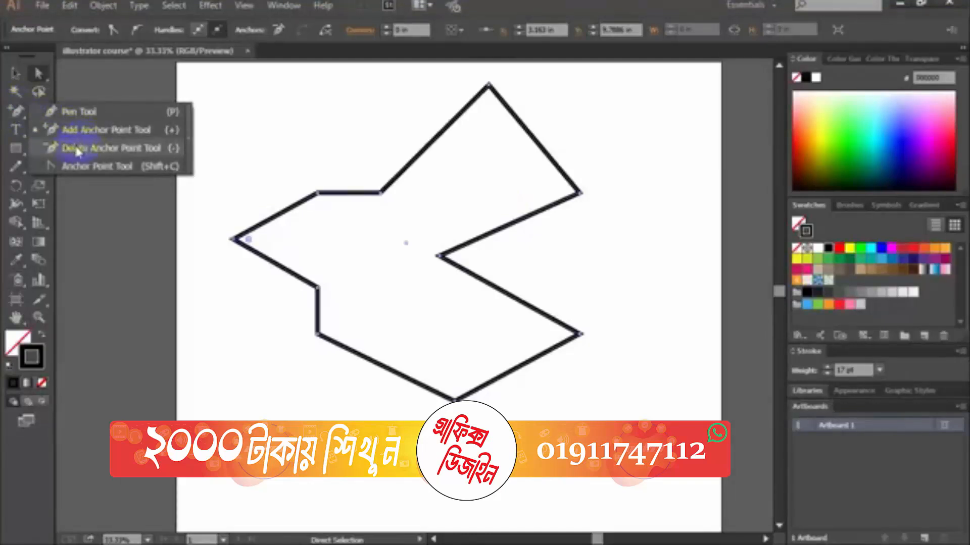
pyautogui.moveTo(141, 154); pyautogui.dragTo(139, 152)
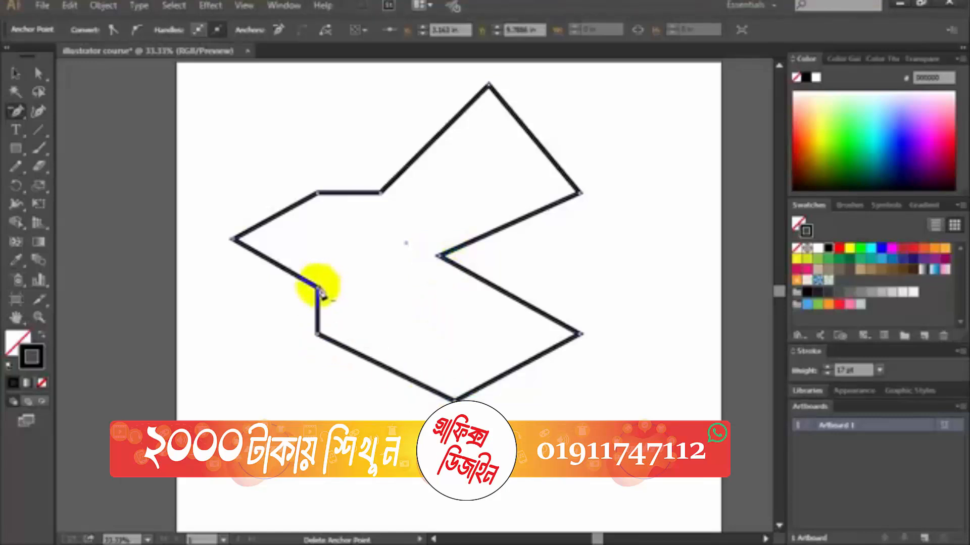
pyautogui.scroll(1, 553, 228)
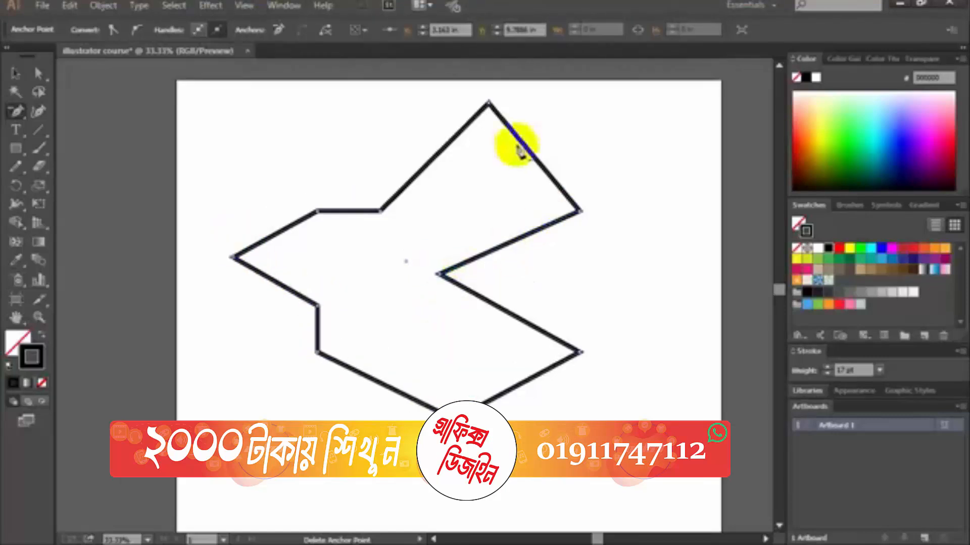
pyautogui.click(490, 105)
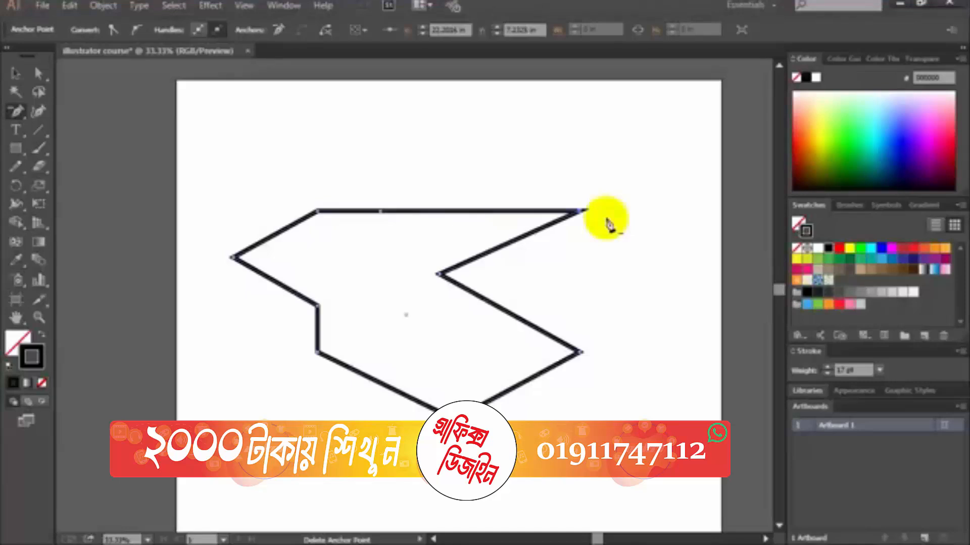
pyautogui.click(439, 275)
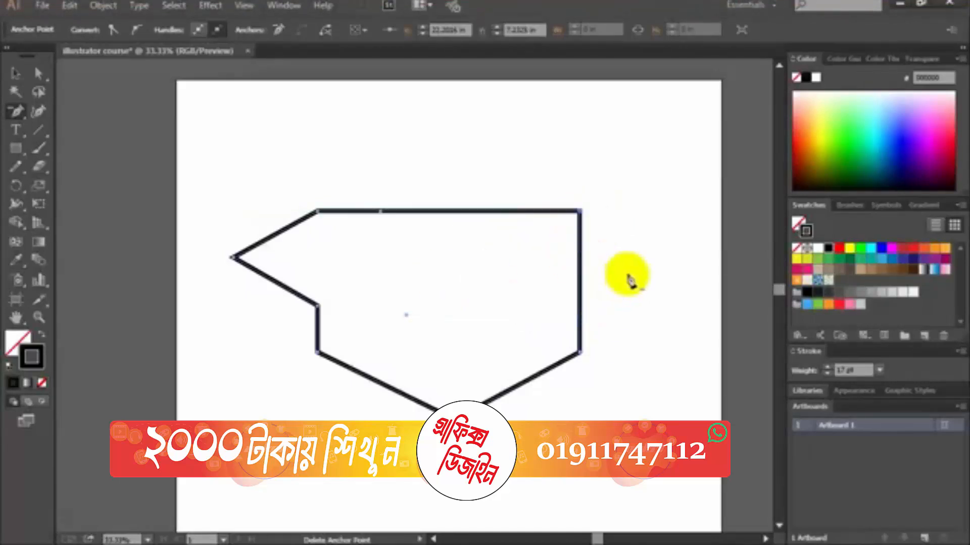
pyautogui.scroll(-4, 626, 275)
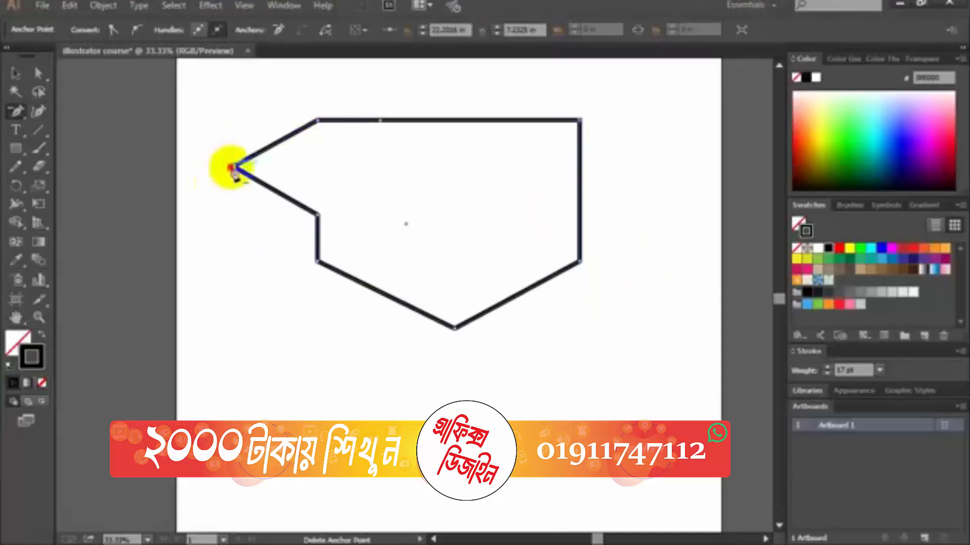
pyautogui.click(233, 168)
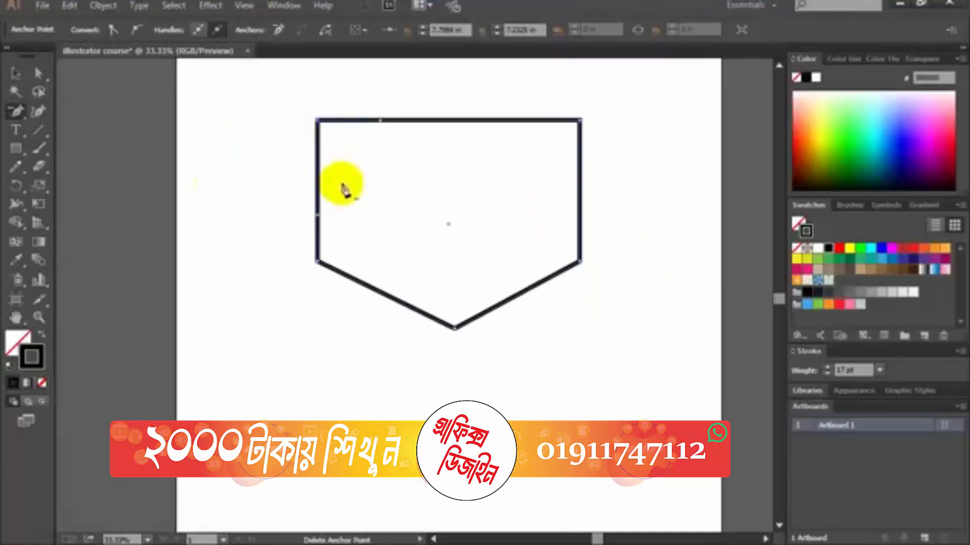
pyautogui.click(453, 328)
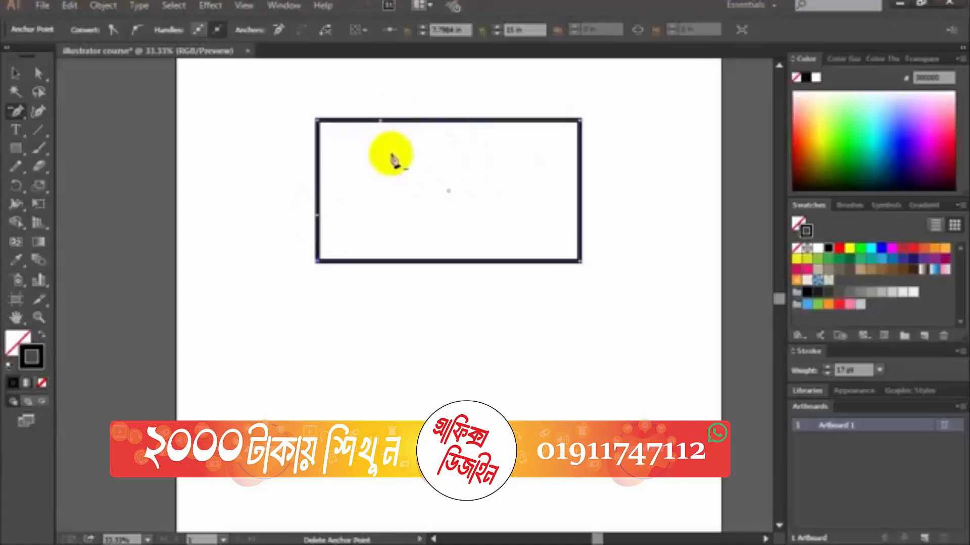
pyautogui.click(379, 120)
pyautogui.click(318, 220)
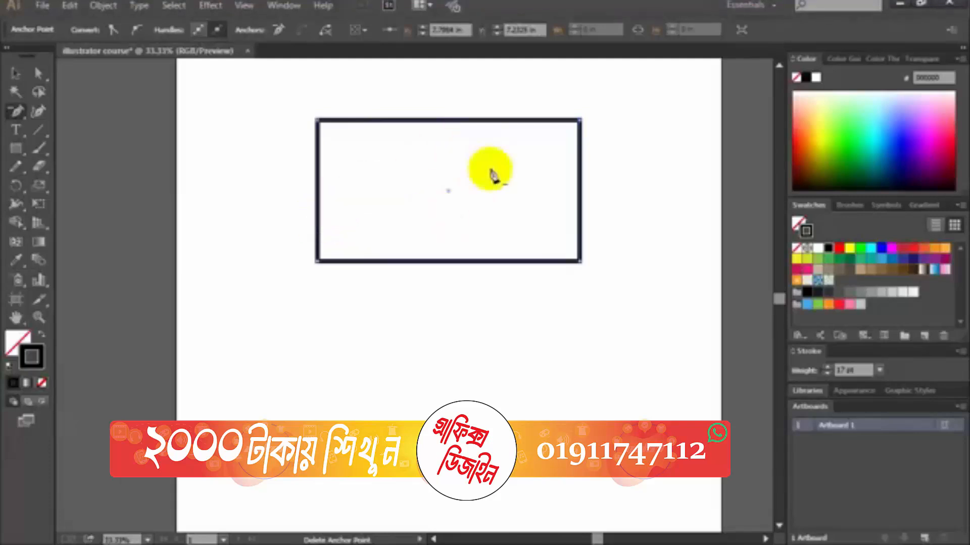
# Add three anchor points along the rectangle's top edge, one at its midpoint and one on either side of it
pyautogui.scroll(1, 450, 169)
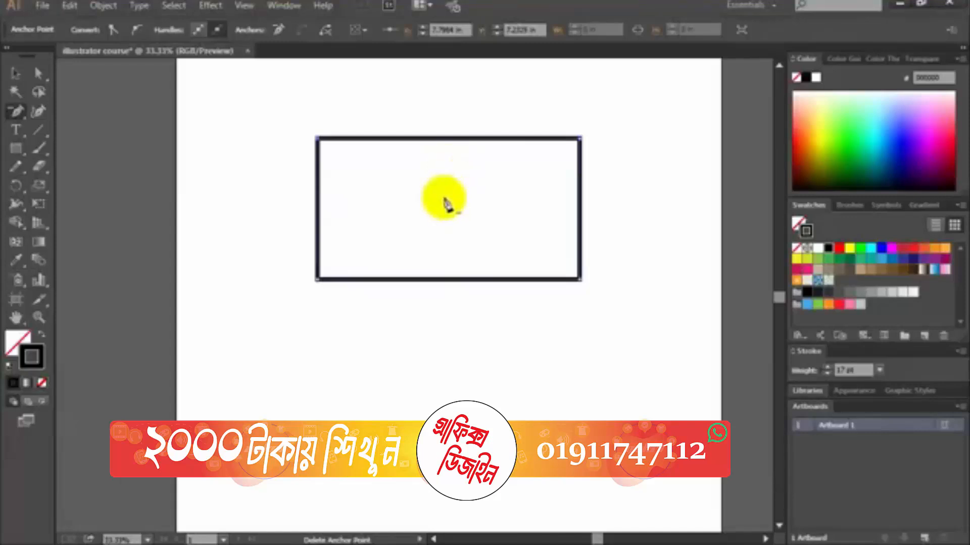
pyautogui.scroll(2, 446, 201)
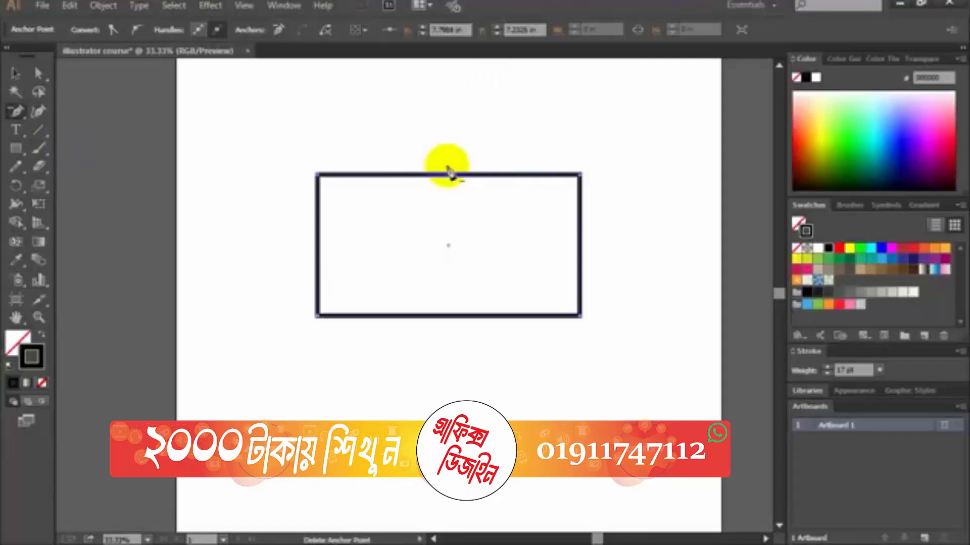
pyautogui.moveTo(16, 111); pyautogui.dragTo(91, 126)
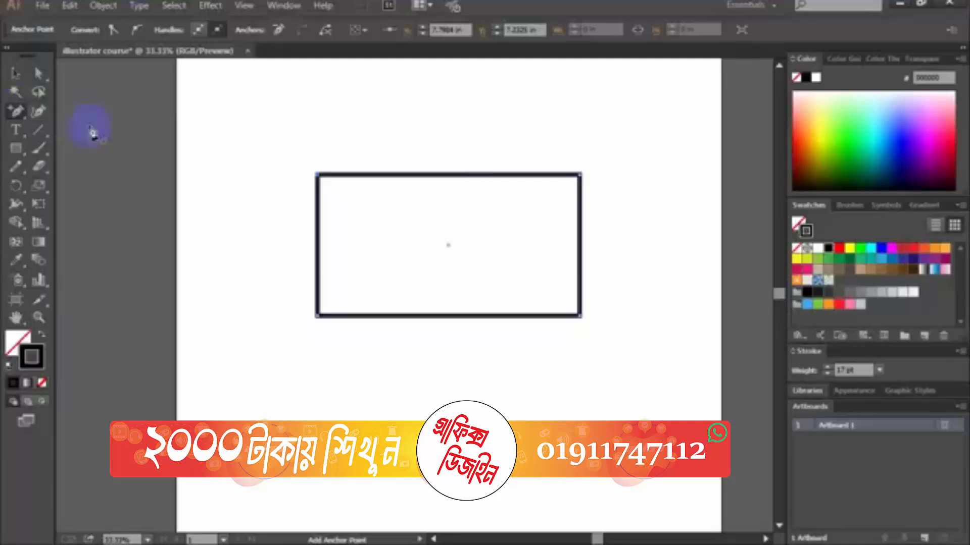
pyautogui.click(403, 175)
pyautogui.click(494, 176)
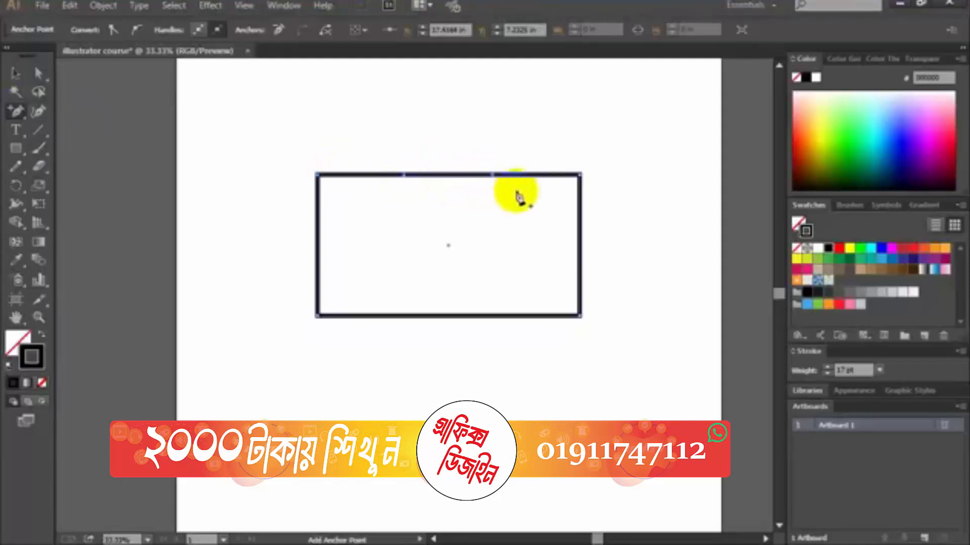
pyautogui.click(449, 176)
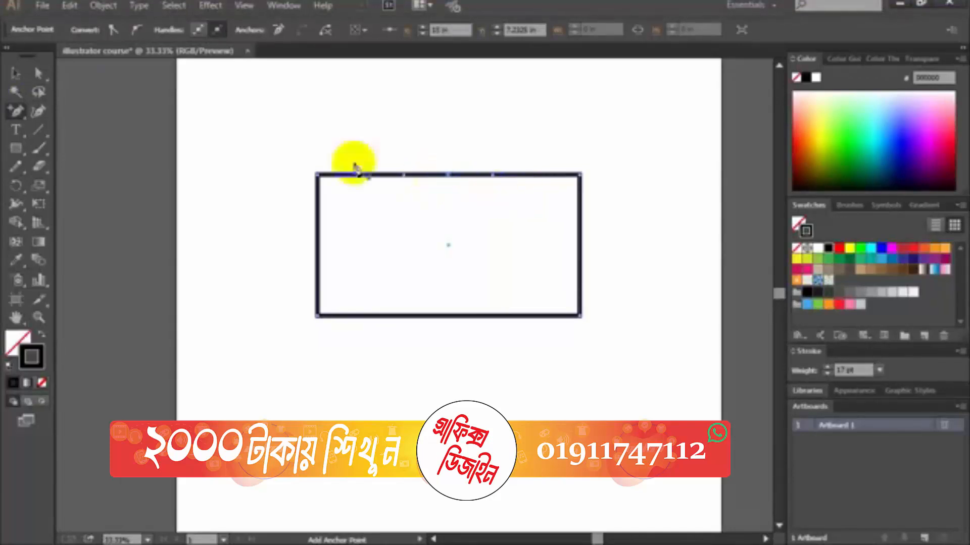
# Raise the top edge's middle anchor point straight up to about Y 2.25 in and lower the shape's bottom edge
pyautogui.click(43, 75)
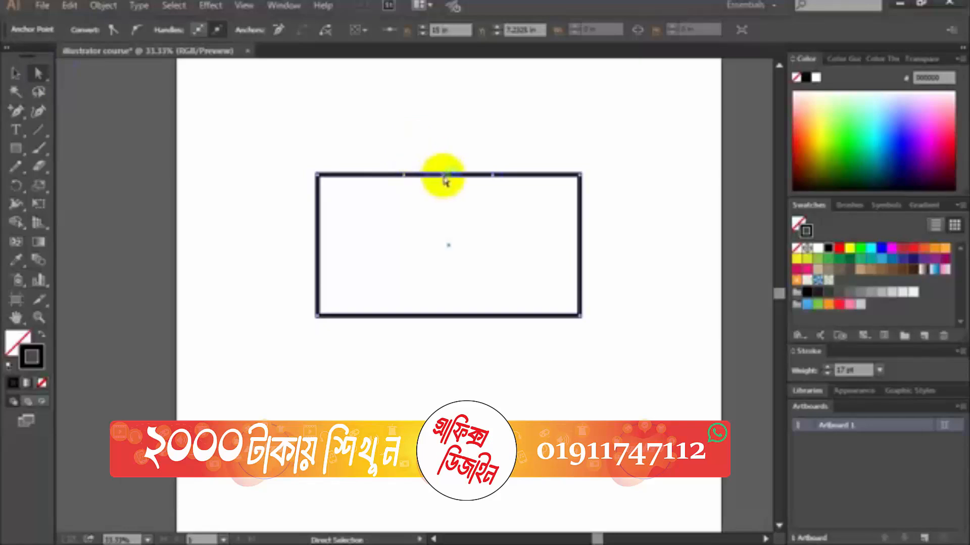
pyautogui.moveTo(449, 177); pyautogui.dragTo(449, 85)
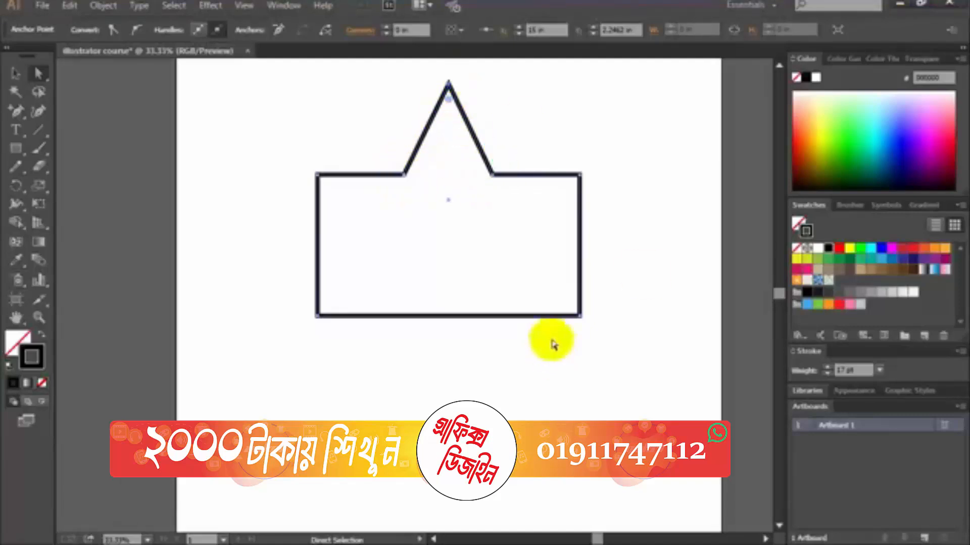
pyautogui.scroll(-1, 551, 341)
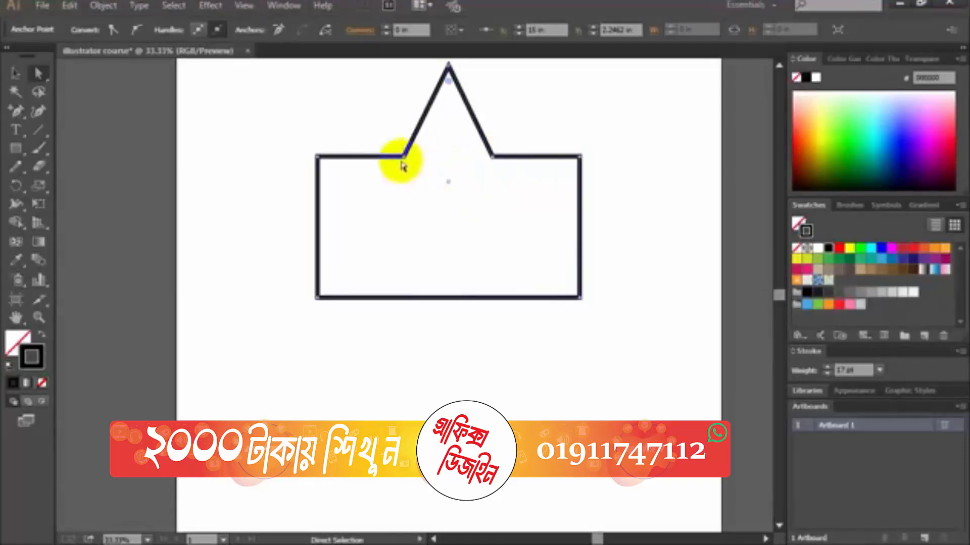
pyautogui.moveTo(448, 298); pyautogui.dragTo(448, 338)
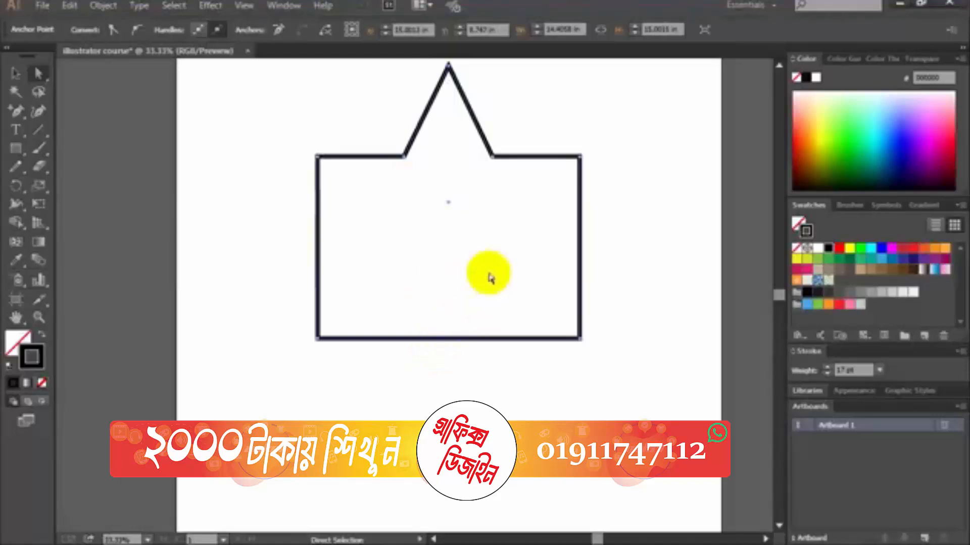
# Move the peak's right base anchor point right to about X 20.33 in and its left base point slightly right
pyautogui.click(493, 159)
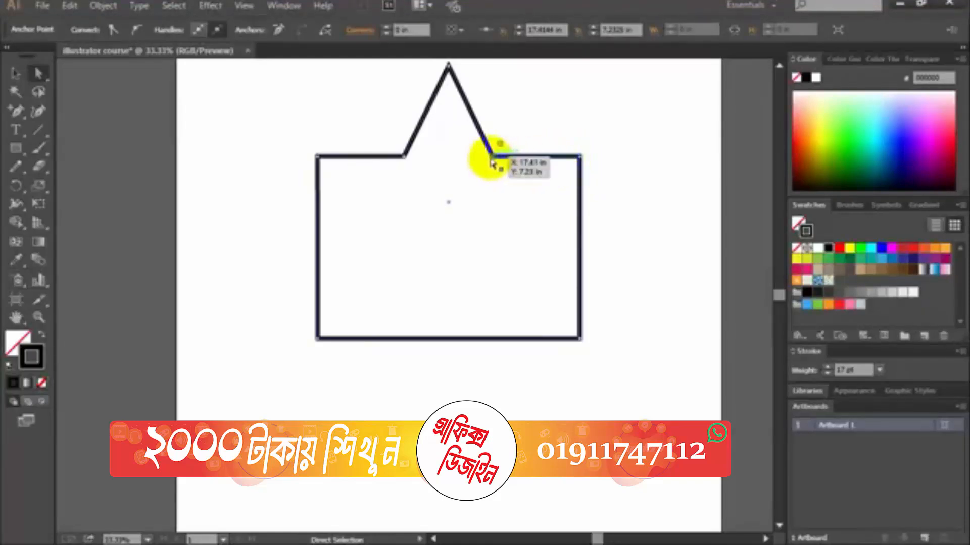
pyautogui.moveTo(493, 160); pyautogui.dragTo(547, 160)
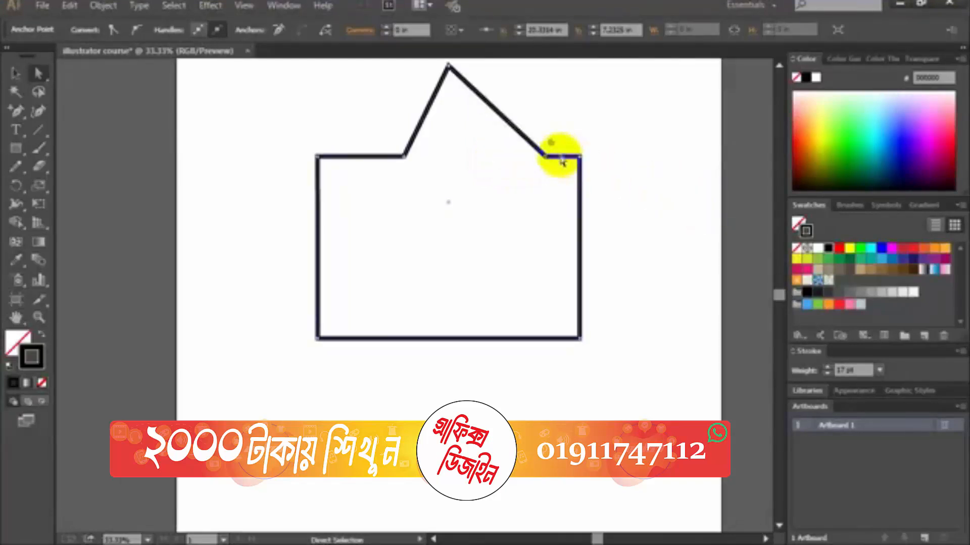
pyautogui.scroll(1, 493, 243)
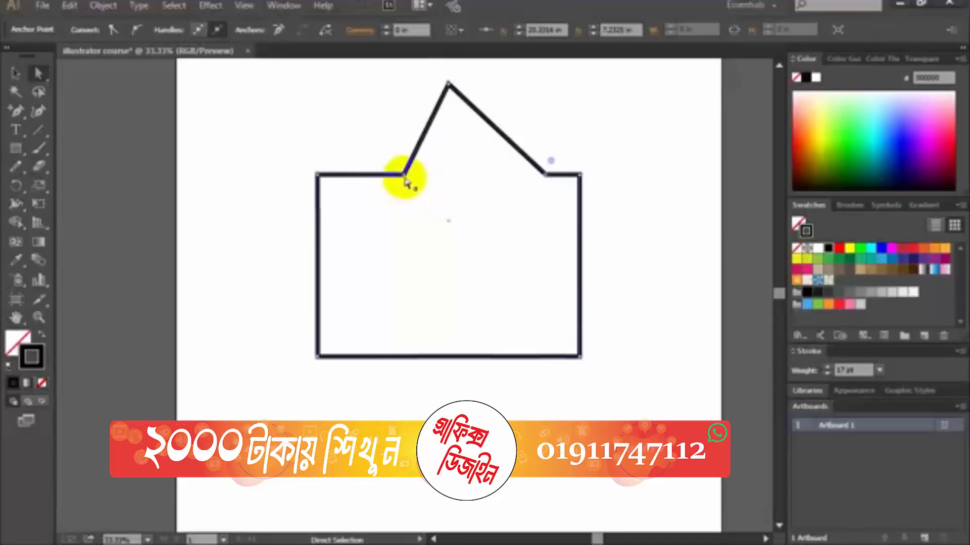
pyautogui.moveTo(403, 177)
pyautogui.mouseDown()
pyautogui.moveTo(344, 177)
pyautogui.moveTo(528, 173)
pyautogui.moveTo(410, 176)
pyautogui.mouseUp()
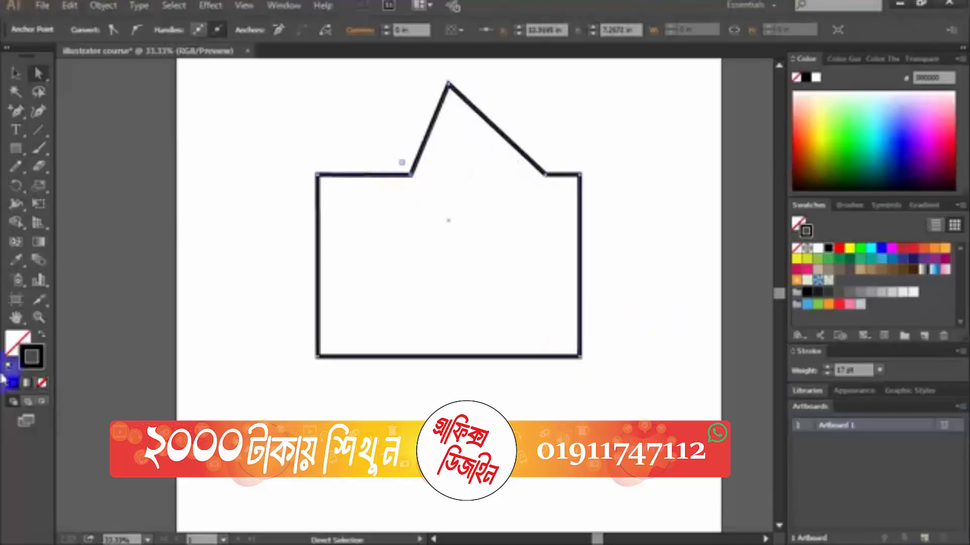
# Select the whole peaked shape and delete it from the artboard
pyautogui.click(16, 75)
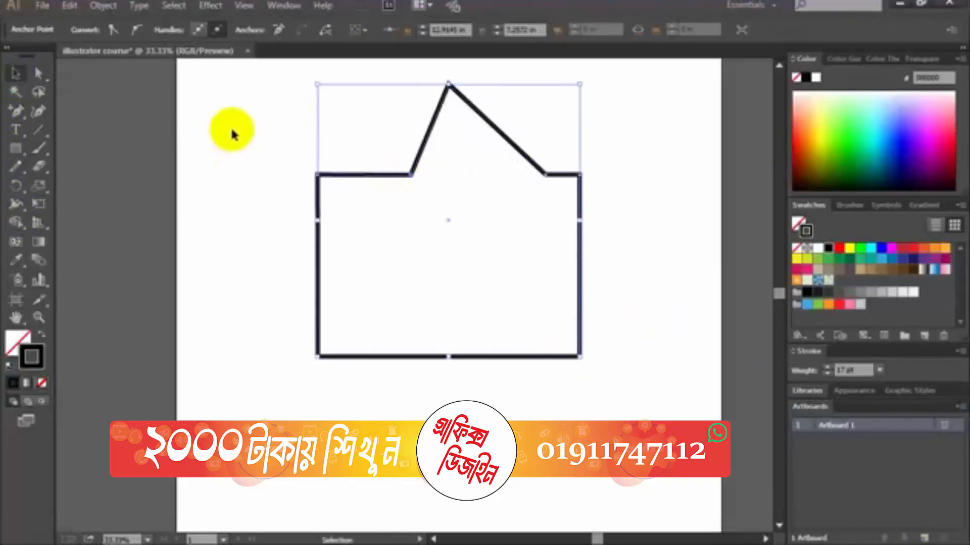
pyautogui.click(149, 134)
pyautogui.moveTo(316, 73); pyautogui.dragTo(620, 403)
pyautogui.press('Delete')
# Draw a rectangle about 14.8 in wide in the upper middle of the artboard
pyautogui.moveTo(19, 124); pyautogui.dragTo(66, 156)
pyautogui.moveTo(160, 155); pyautogui.dragTo(75, 172)
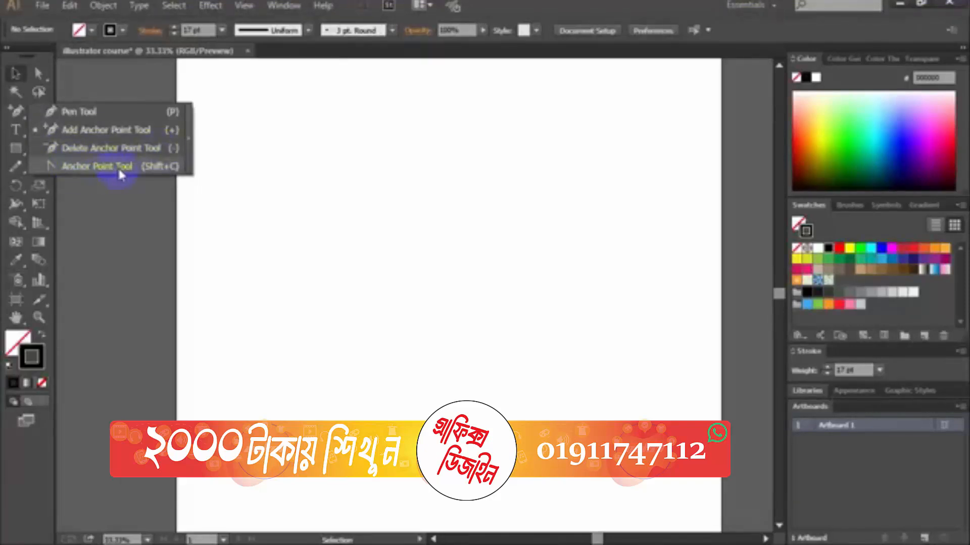
pyautogui.rightClick(17, 148)
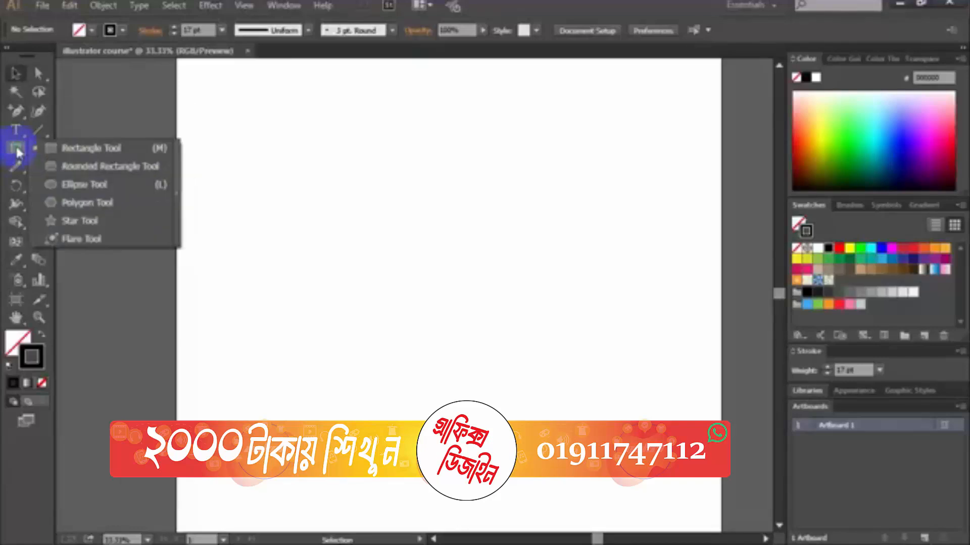
pyautogui.click(82, 147)
pyautogui.moveTo(310, 175)
pyautogui.mouseDown()
pyautogui.moveTo(366, 212)
pyautogui.moveTo(579, 282)
pyautogui.mouseUp()
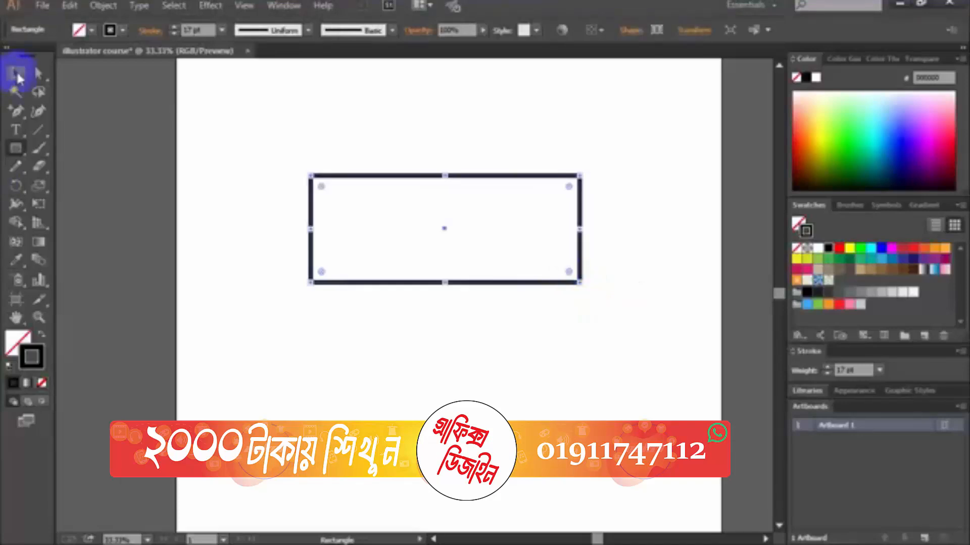
# Bend all four sides of the rectangle outward into curves from their midpoints with the Anchor Point tool
pyautogui.click(14, 114)
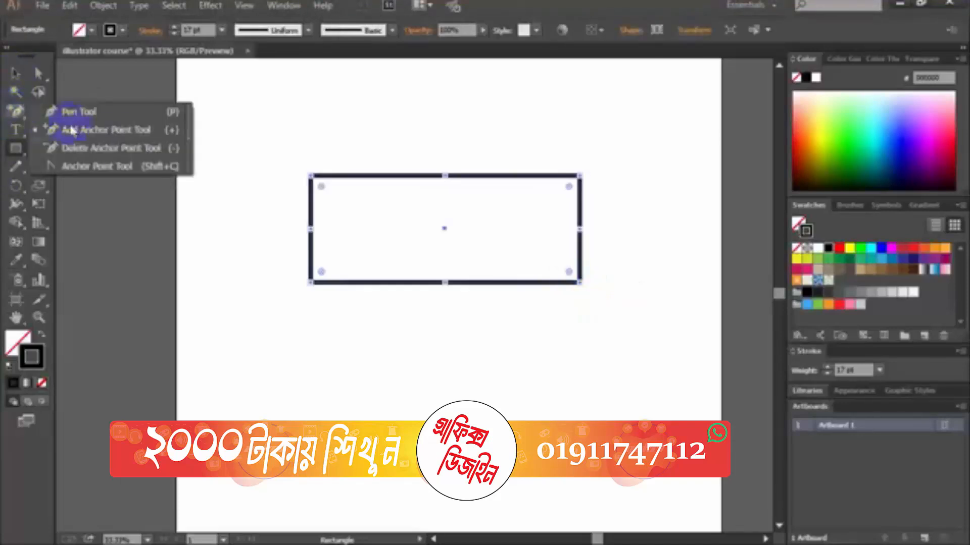
pyautogui.click(92, 167)
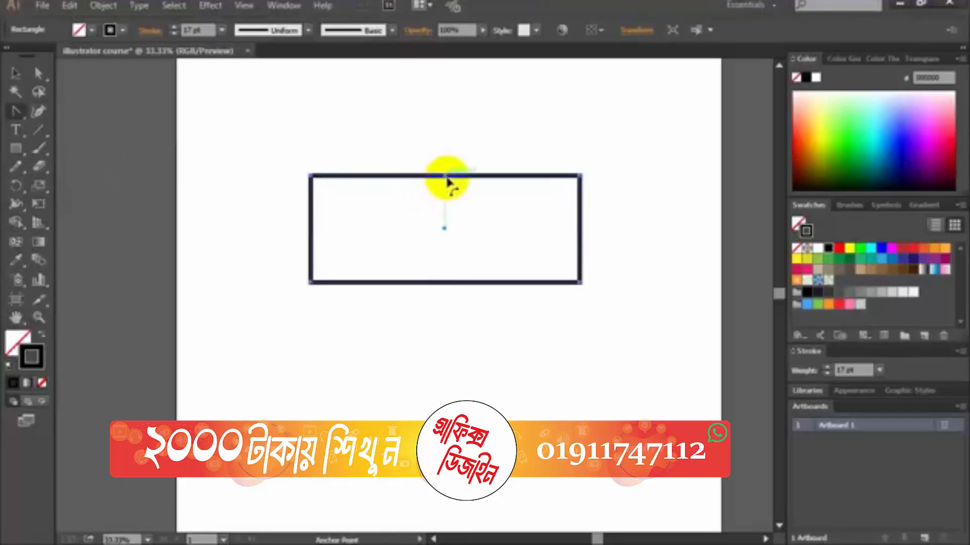
pyautogui.moveTo(443, 178); pyautogui.dragTo(444, 94)
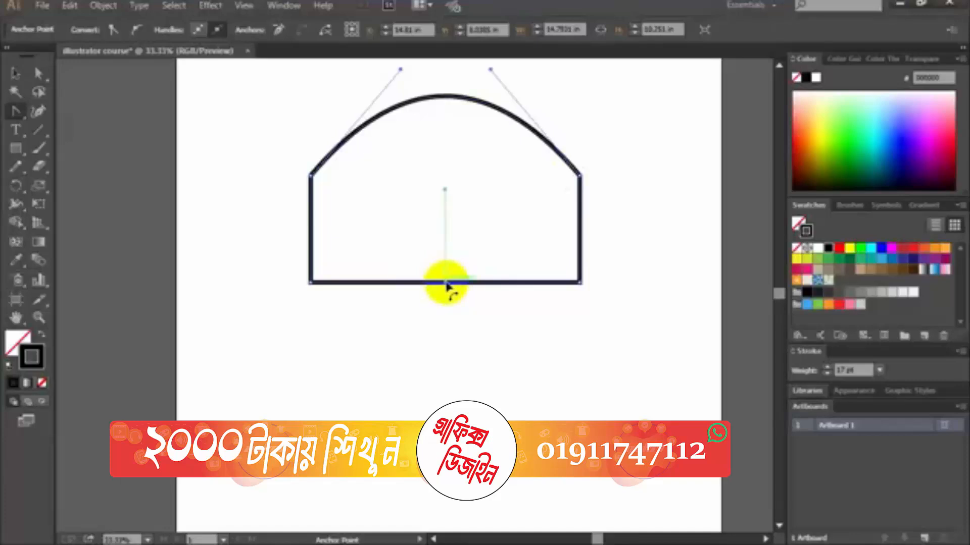
pyautogui.moveTo(446, 285); pyautogui.dragTo(440, 350)
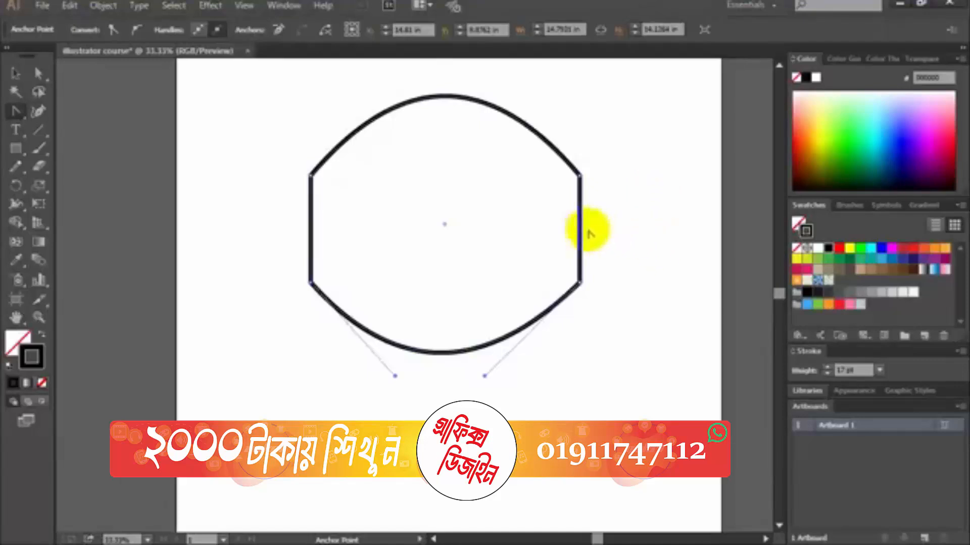
pyautogui.moveTo(580, 224); pyautogui.dragTo(602, 230)
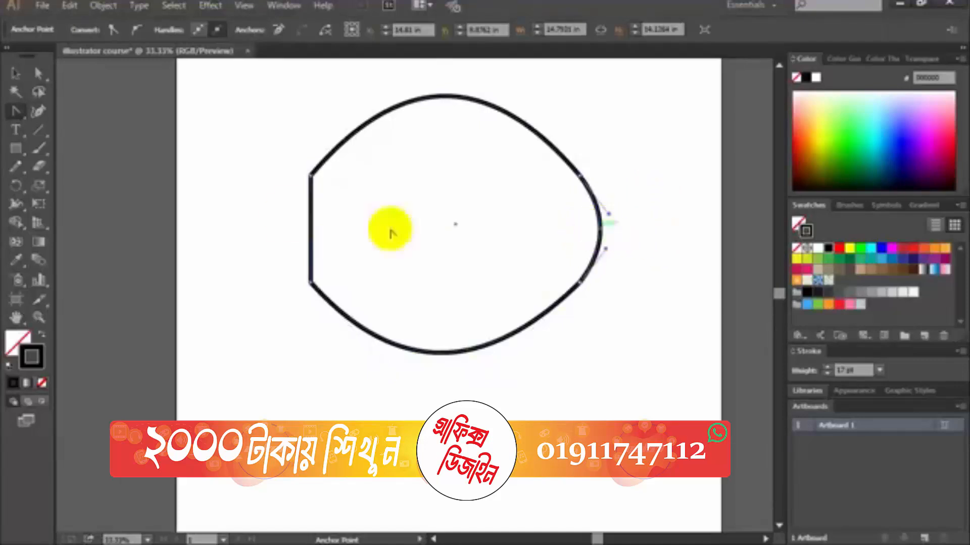
pyautogui.moveTo(313, 233); pyautogui.dragTo(289, 234)
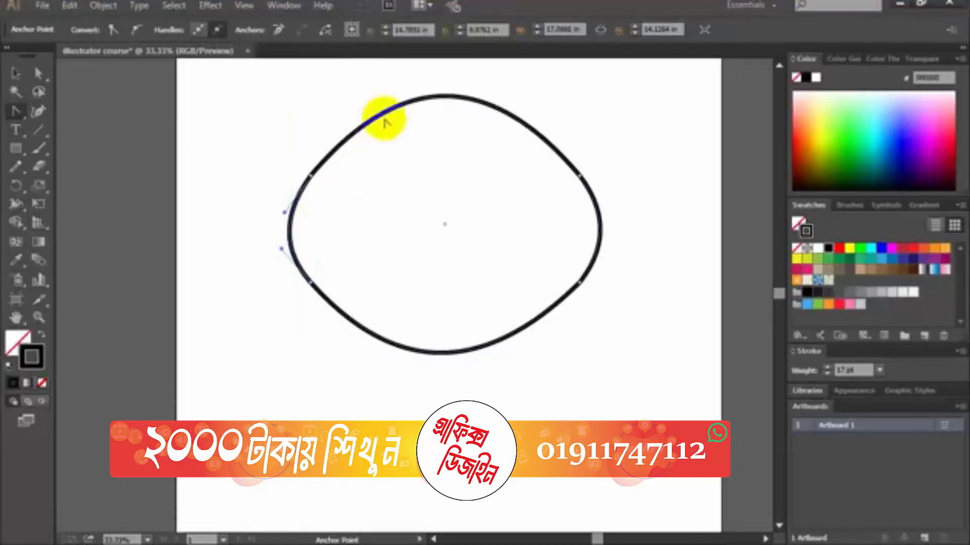
# Pull the top curve inward on its left part and the bottom curve inward on its right part, and select the whole path
pyautogui.moveTo(383, 116); pyautogui.dragTo(437, 193)
pyautogui.moveTo(531, 325); pyautogui.dragTo(495, 259)
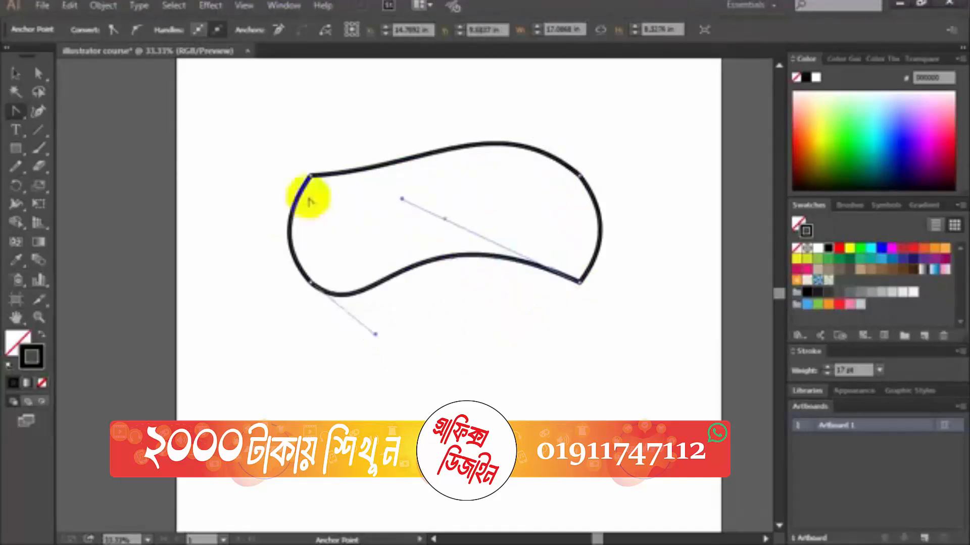
pyautogui.click(16, 74)
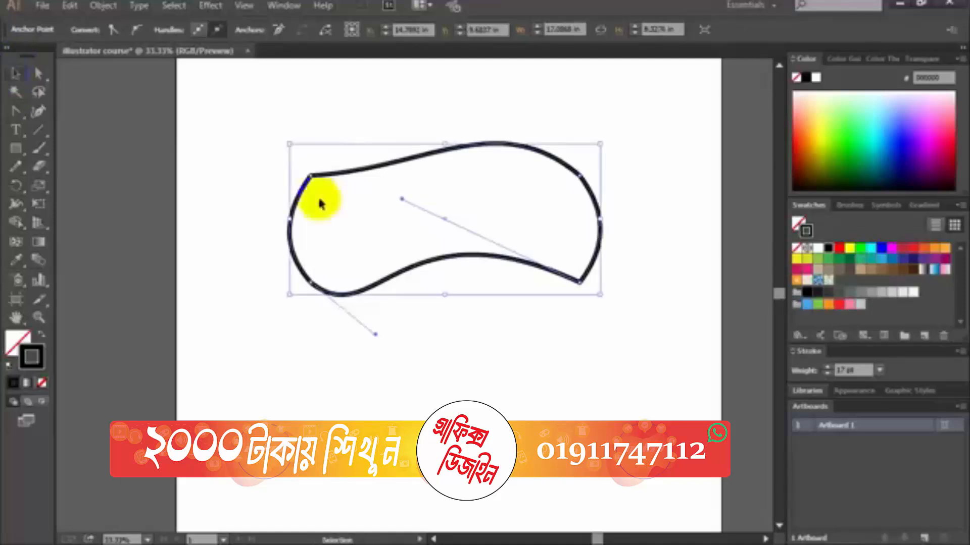
pyautogui.moveTo(244, 124); pyautogui.dragTo(334, 183)
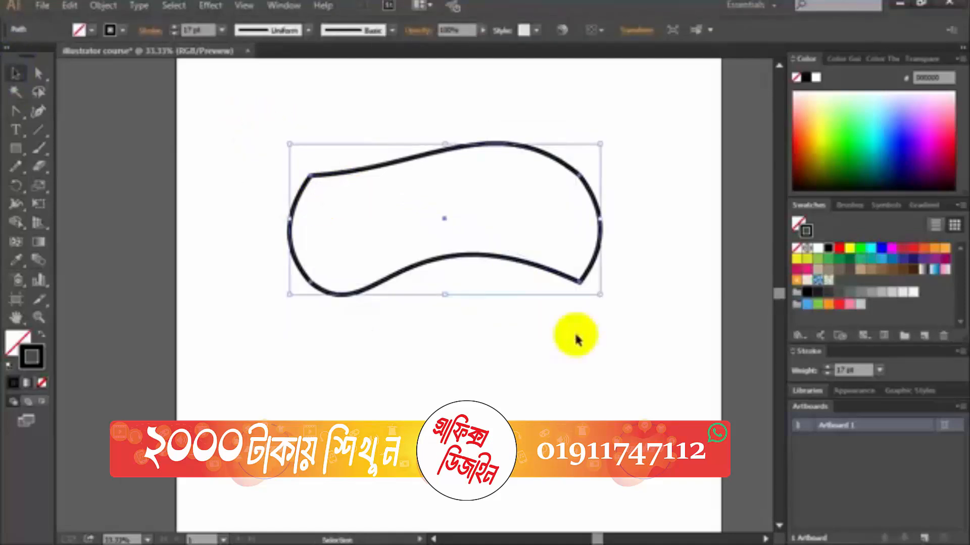
# Delete the curved path and draw a black-filled rectangle without stroke, about 14.3 by 6.0 in, in the upper middle of the artboard
pyautogui.press('Delete')
pyautogui.click(42, 337)
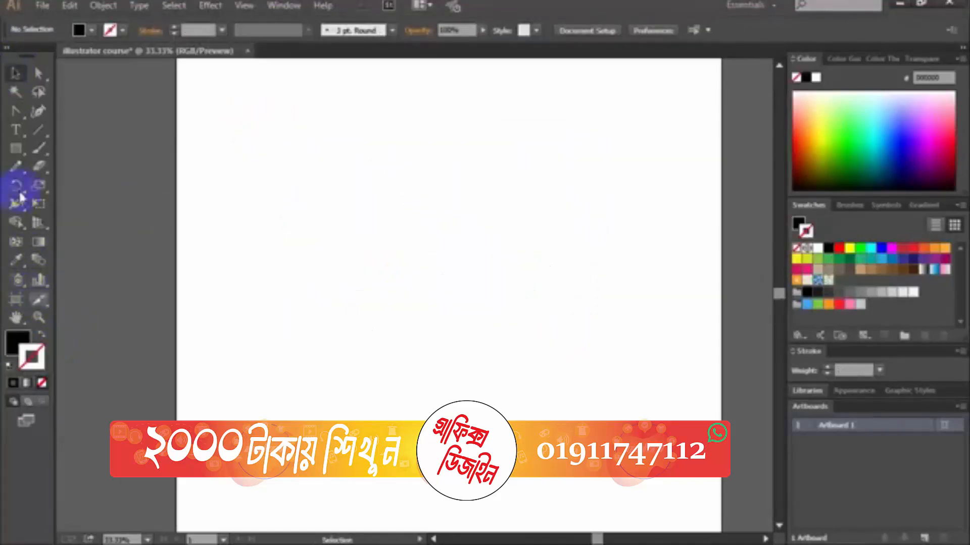
pyautogui.moveTo(19, 150); pyautogui.dragTo(70, 155)
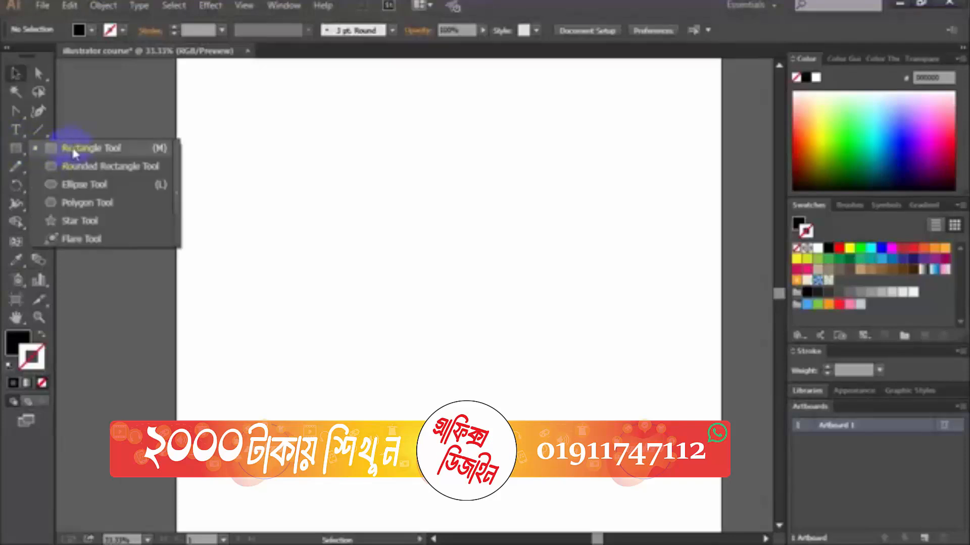
pyautogui.click(75, 153)
pyautogui.moveTo(319, 179); pyautogui.dragTo(579, 288)
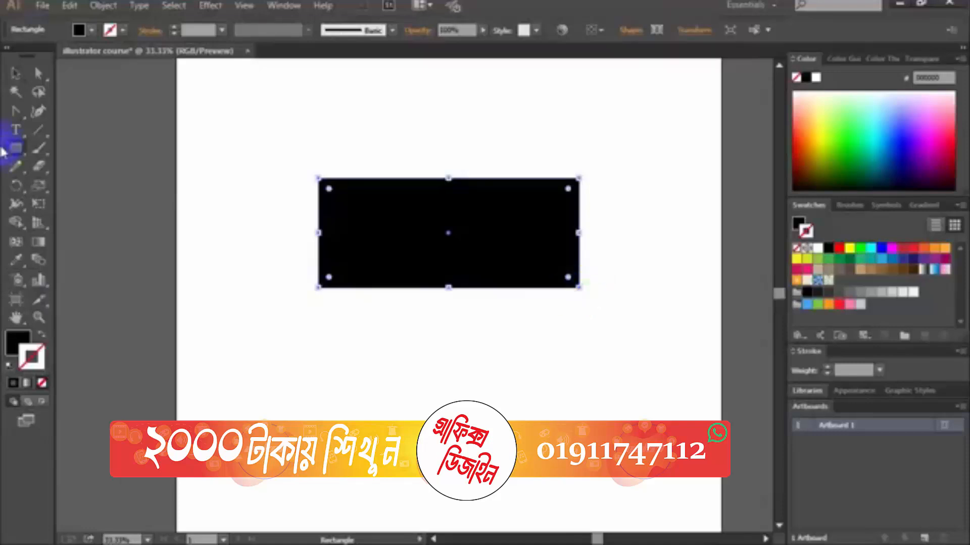
# Bend the rectangle's long upper and lower edges inward from their midpoints with the Anchor Point tool, and select the whole path
pyautogui.moveTo(19, 116); pyautogui.dragTo(99, 174)
pyautogui.moveTo(449, 183); pyautogui.dragTo(447, 252)
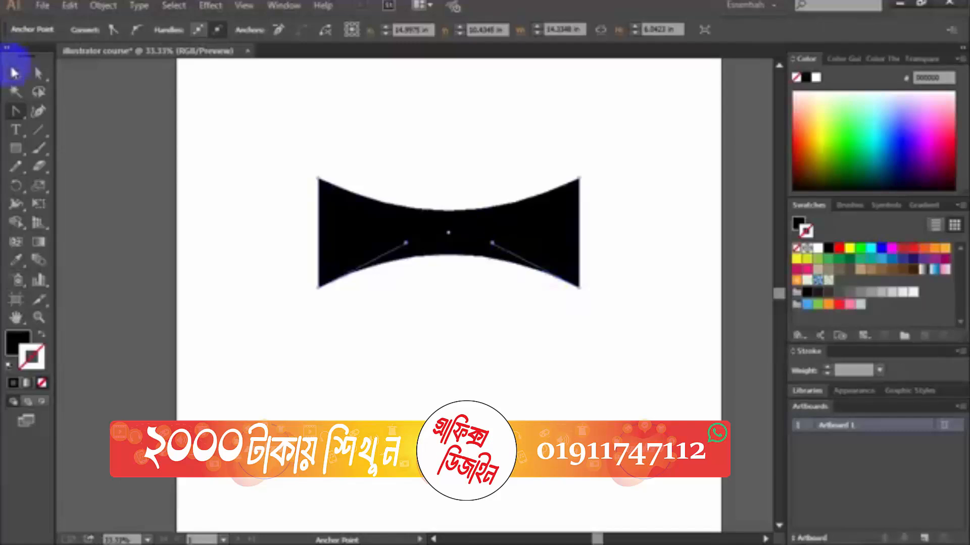
pyautogui.click(14, 73)
pyautogui.click(531, 152)
pyautogui.click(482, 240)
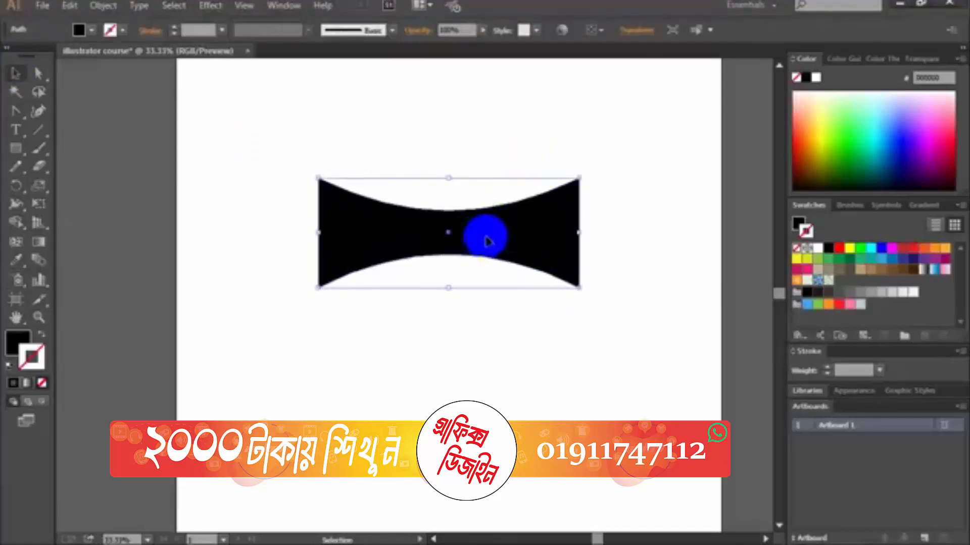
# Bend the two straight short sides of the black shape slightly inward from their midpoints with the Anchor Point tool
pyautogui.click(17, 117)
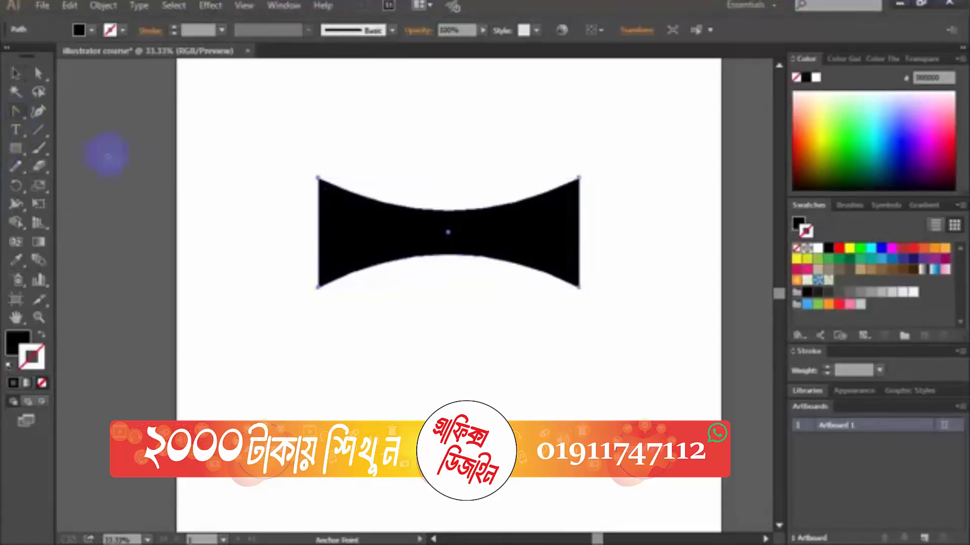
pyautogui.click(580, 232)
pyautogui.moveTo(578, 233); pyautogui.dragTo(556, 232)
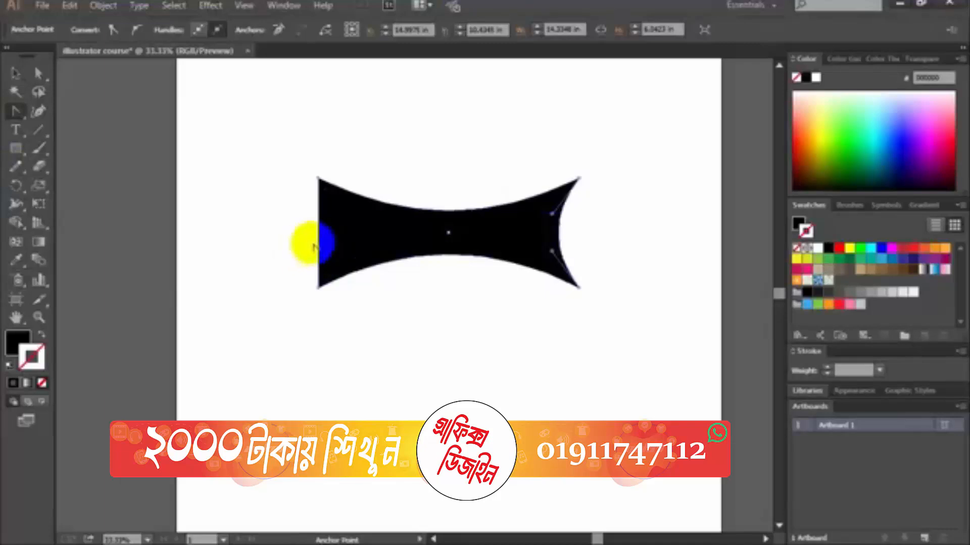
pyautogui.moveTo(320, 233); pyautogui.dragTo(337, 232)
# Select the whole black shape with four concave sides and delete it from the artboard
pyautogui.click(16, 74)
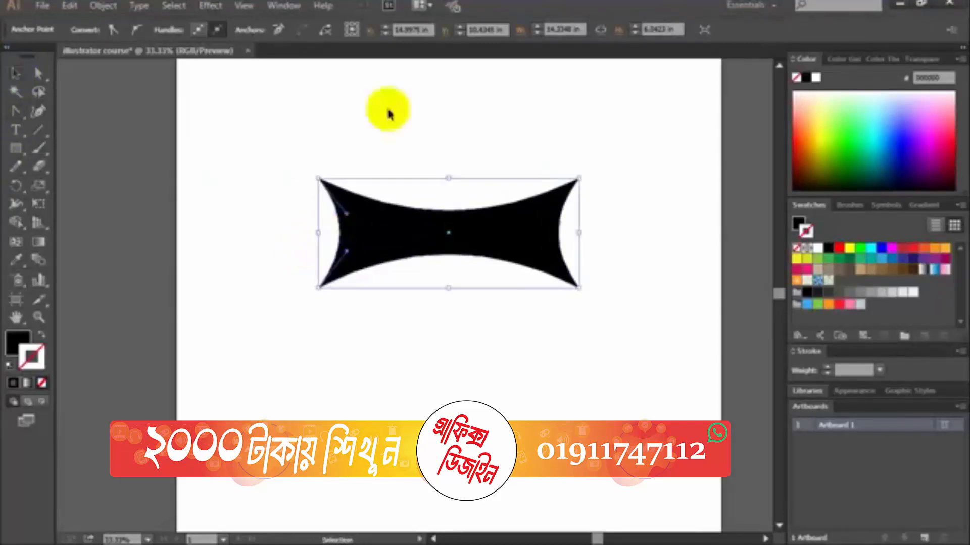
pyautogui.click(461, 136)
pyautogui.click(444, 234)
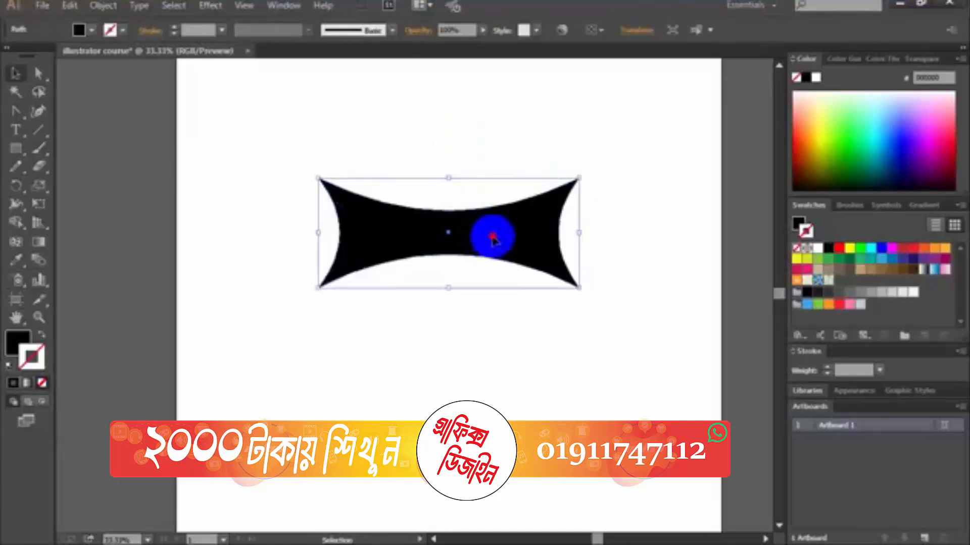
pyautogui.moveTo(492, 237); pyautogui.dragTo(501, 238)
pyautogui.press('Delete')
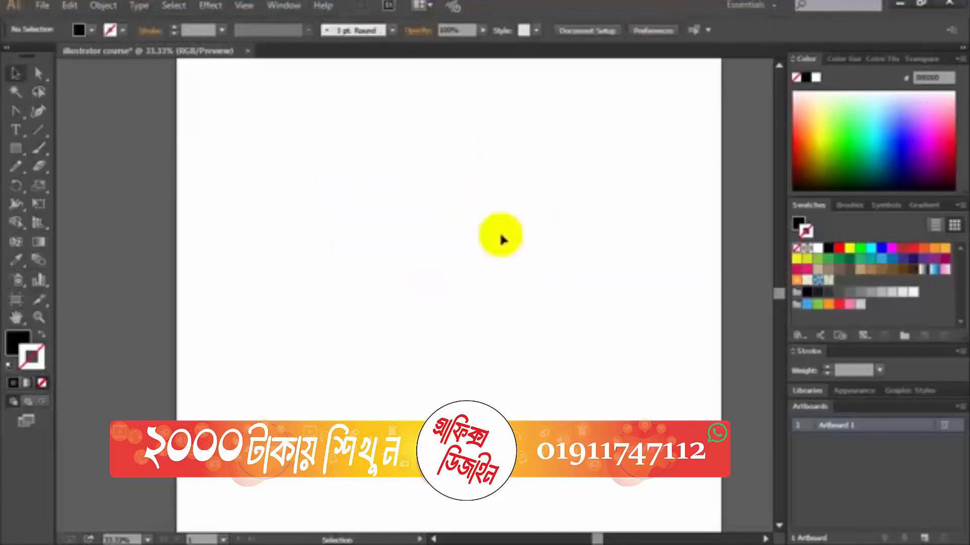
# Draw an open, black-filled path through three points with the Curvature tool, arching across the artboard and down to its lower middle
pyautogui.click(15, 113)
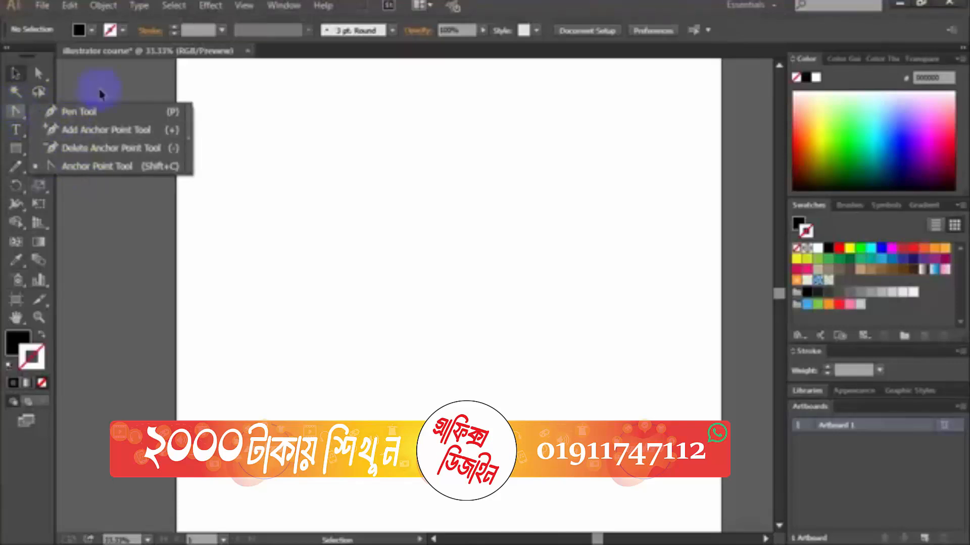
pyautogui.click(129, 86)
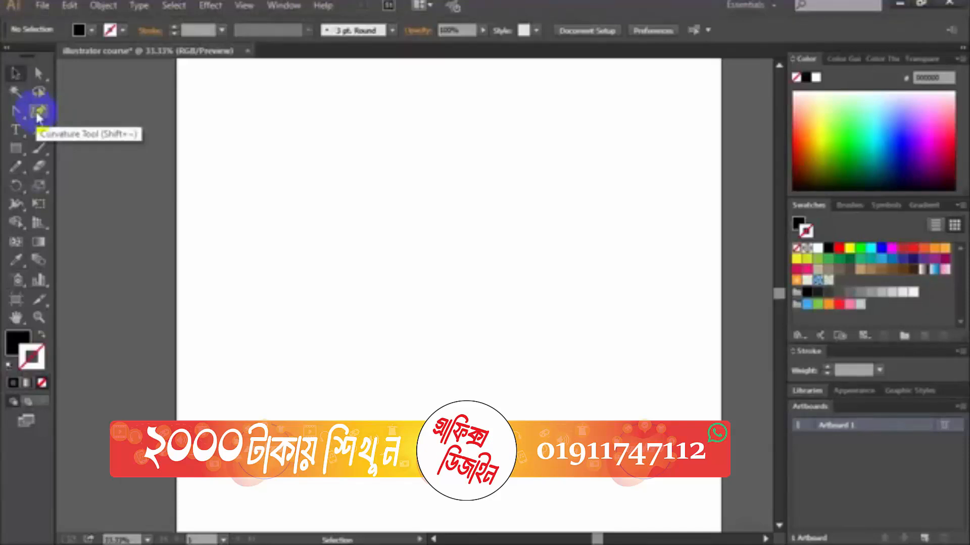
pyautogui.click(38, 112)
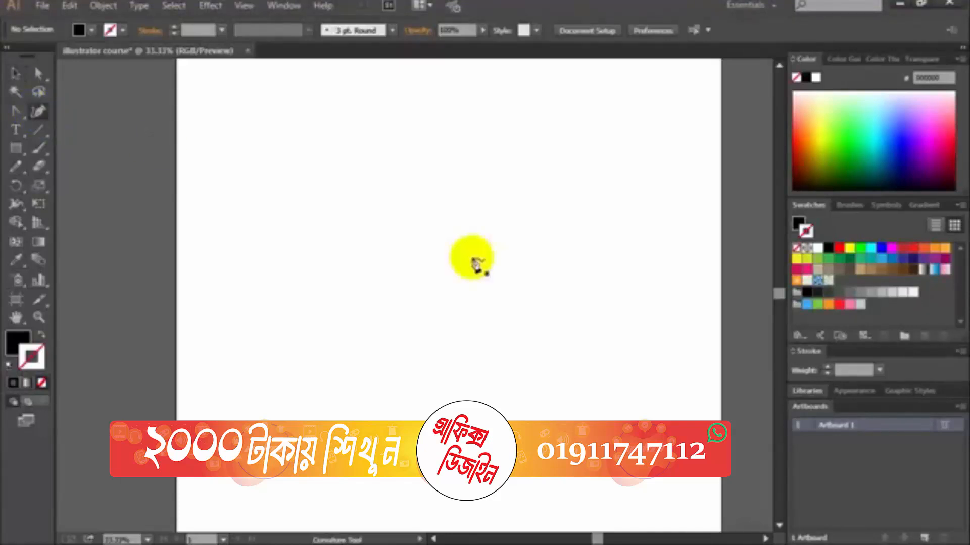
pyautogui.click(245, 212)
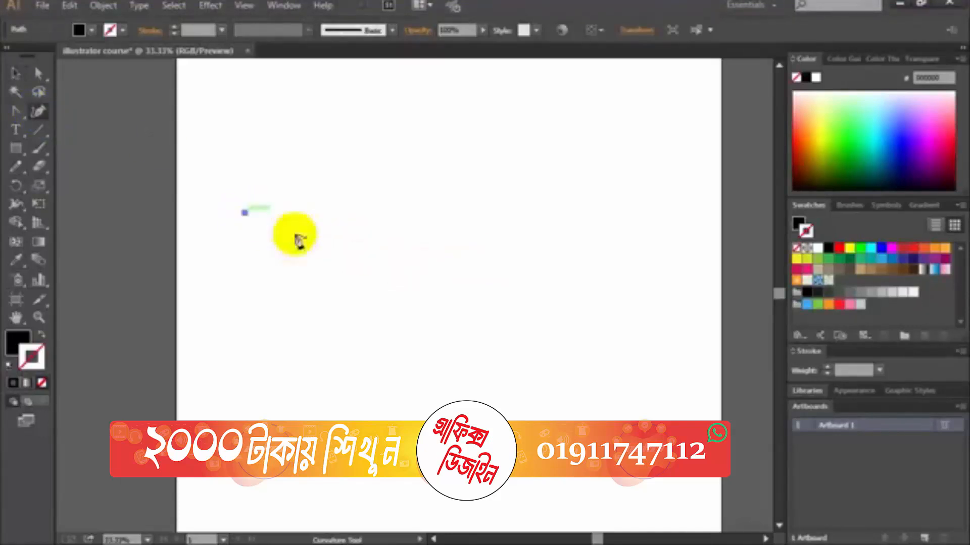
pyautogui.click(472, 231)
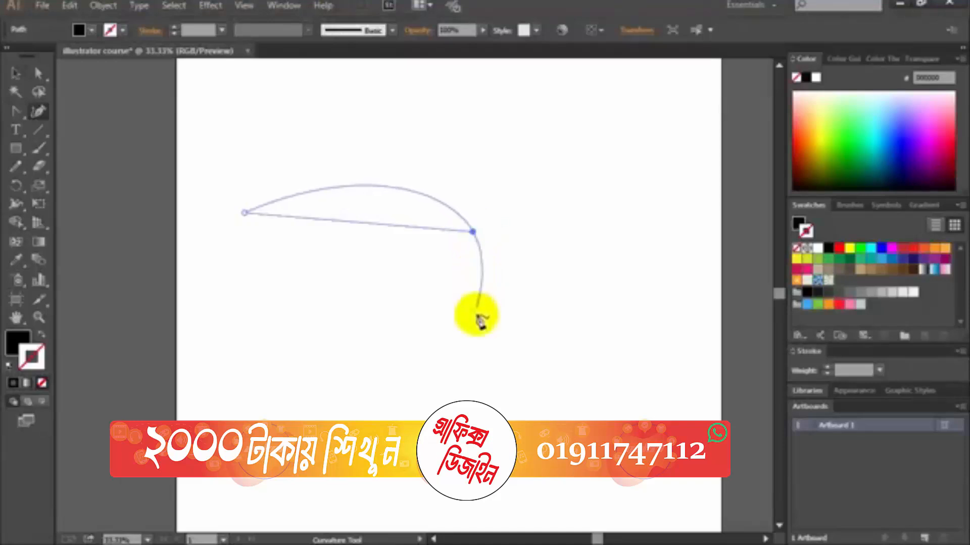
pyautogui.click(489, 393)
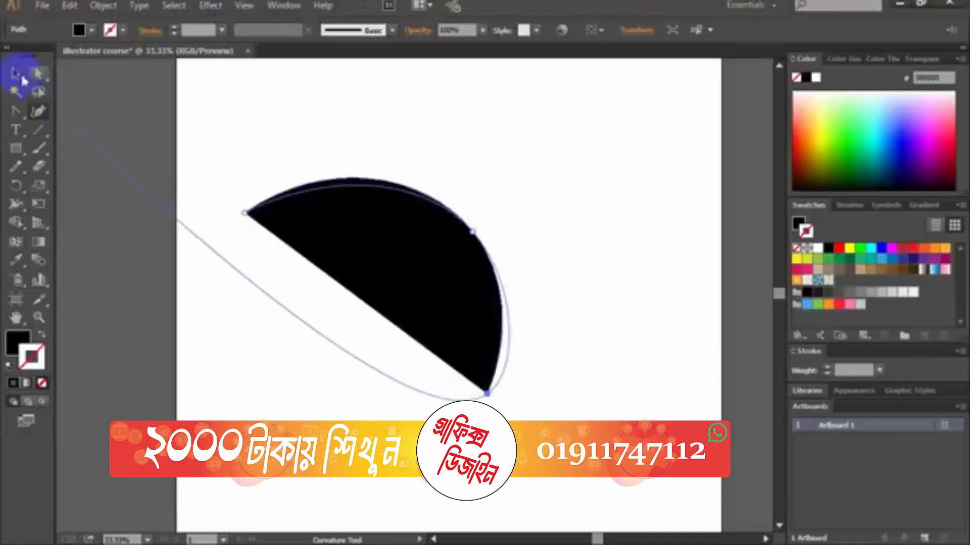
# Delete the black half-round shape from the artboard and activate the Curvature tool again
pyautogui.click(21, 77)
pyautogui.moveTo(405, 283); pyautogui.dragTo(459, 231)
pyautogui.press('Delete')
pyautogui.click(39, 111)
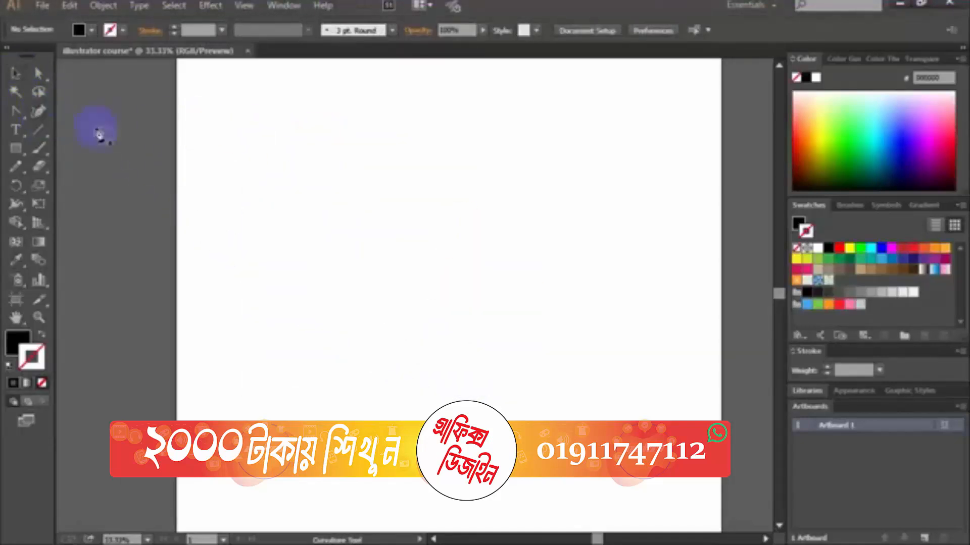